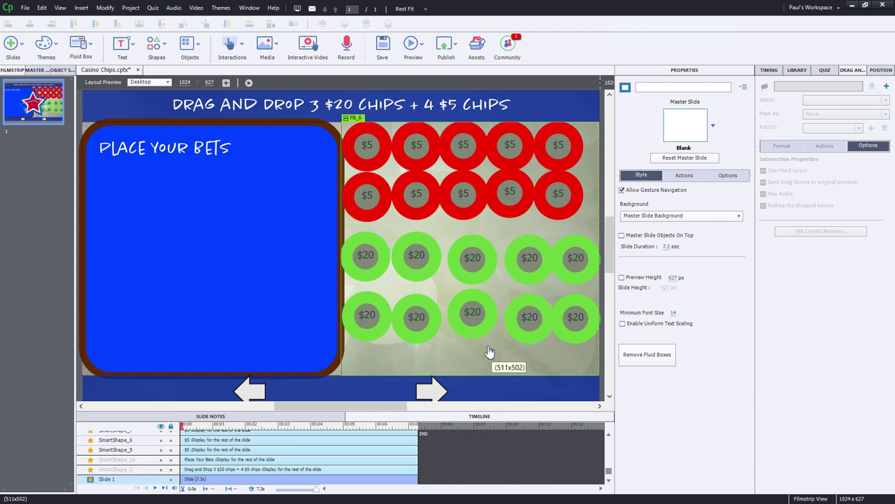
Move the last $5 chip in the second row out of its place and back into the row
left_click(550, 182)
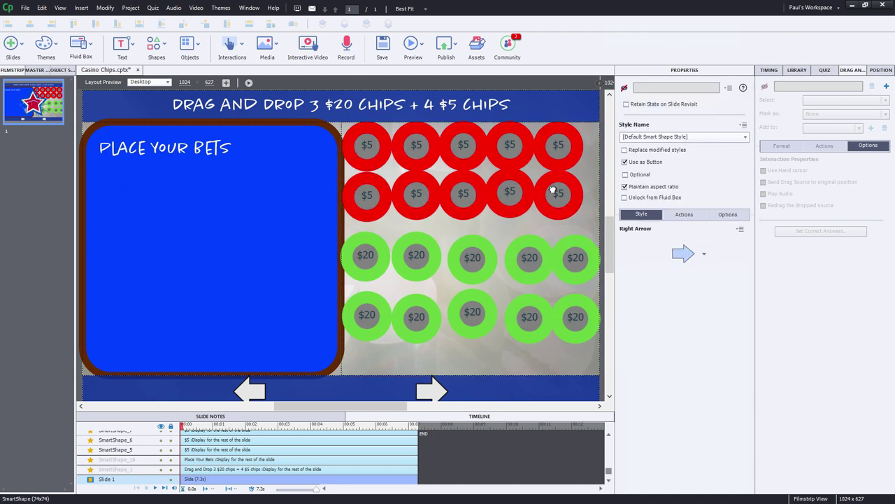
left_click(540, 179)
left_click_drag(540, 178, 525, 164)
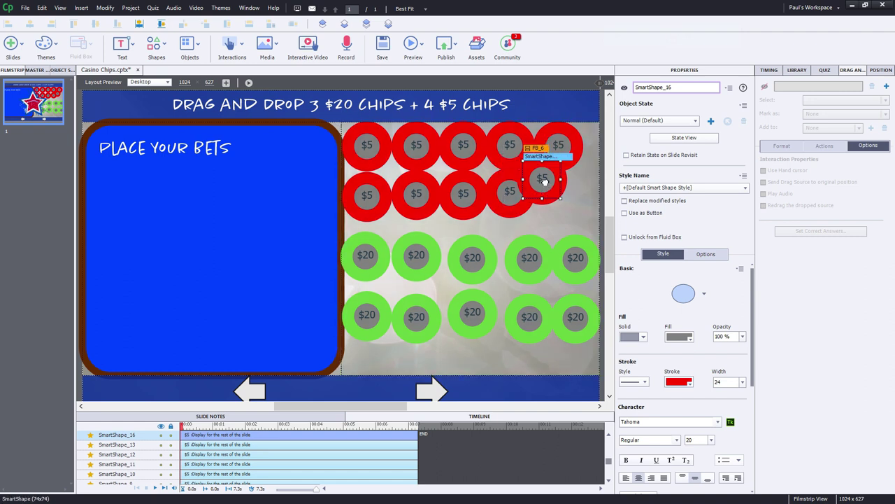
left_click_drag(560, 198, 559, 199)
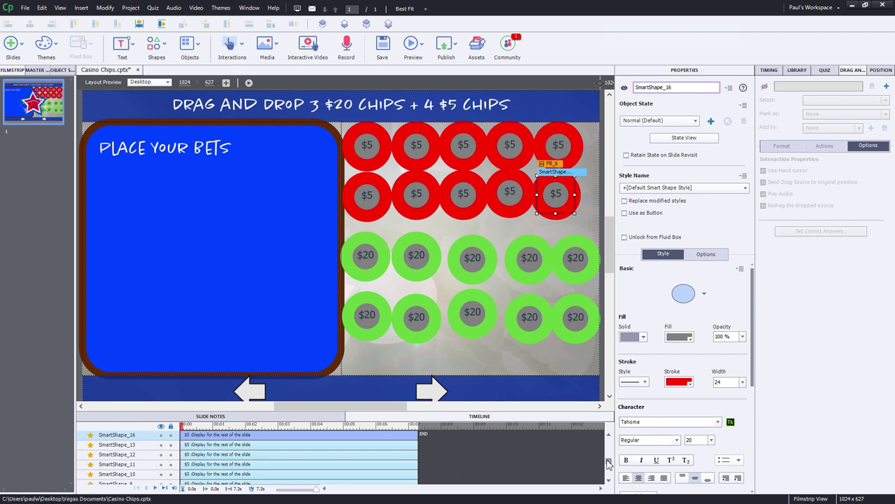
Check the Back_Button's visibility in output and briefly show the Congratulations_STar image on the slide
scroll(569, 444, "up", 5)
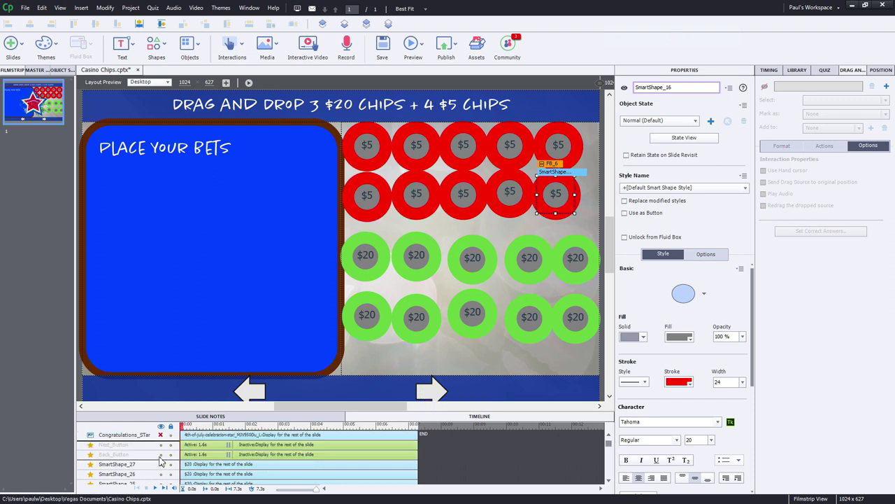
left_click(326, 456)
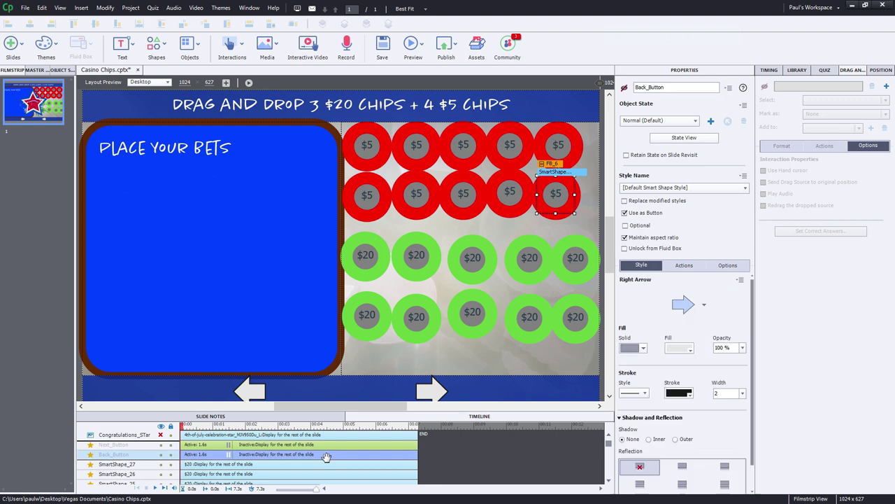
left_click(624, 88)
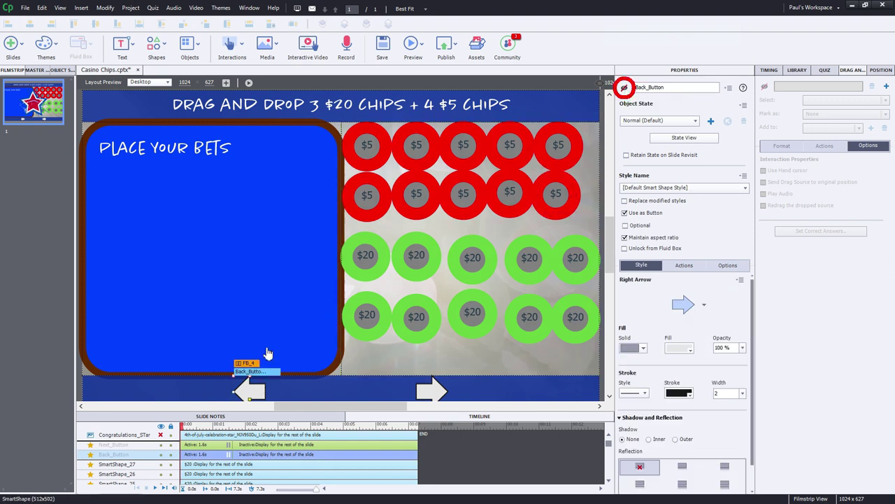
left_click(160, 435)
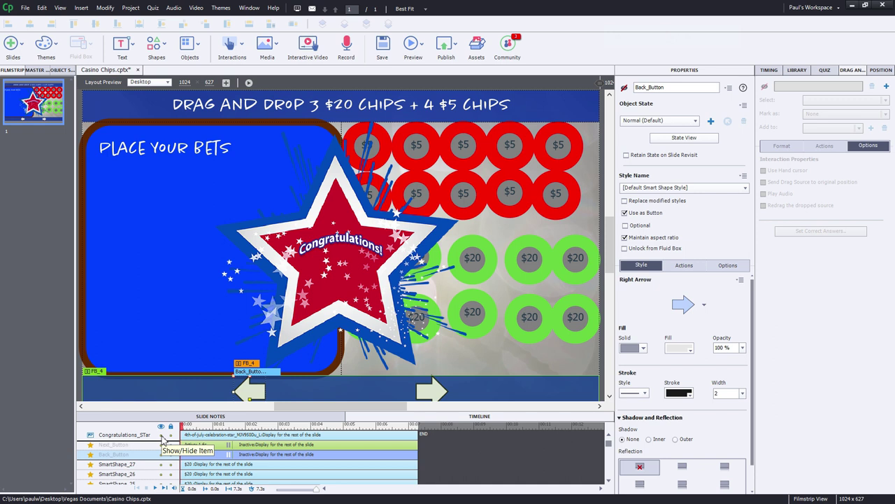
left_click(161, 435)
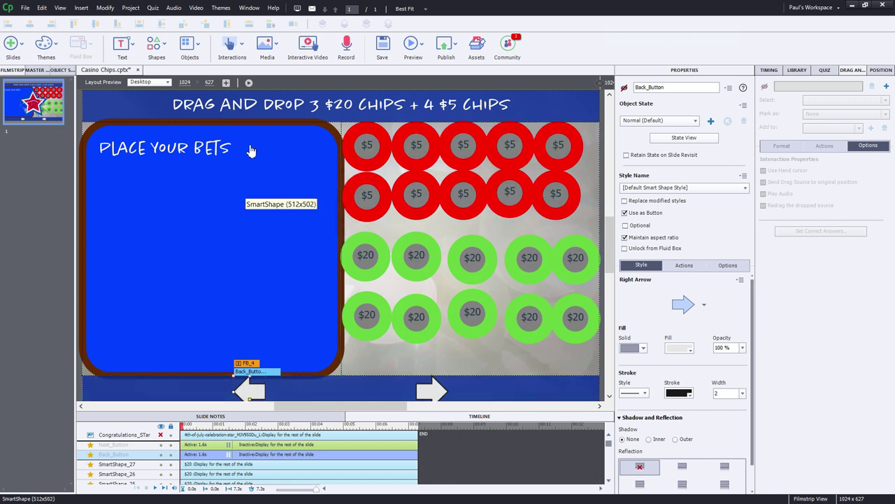
Start a Drag and Drop interaction and choose all ten red $5 chips as drag sources
left_click(241, 47)
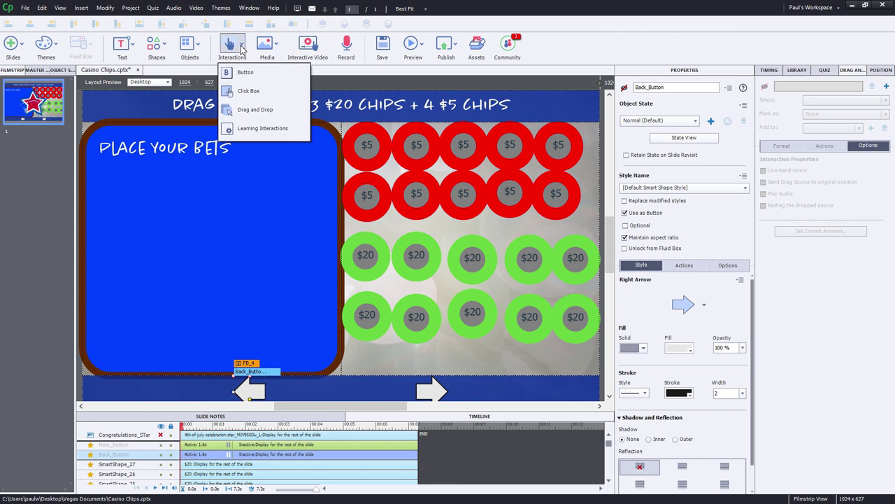
left_click(248, 111)
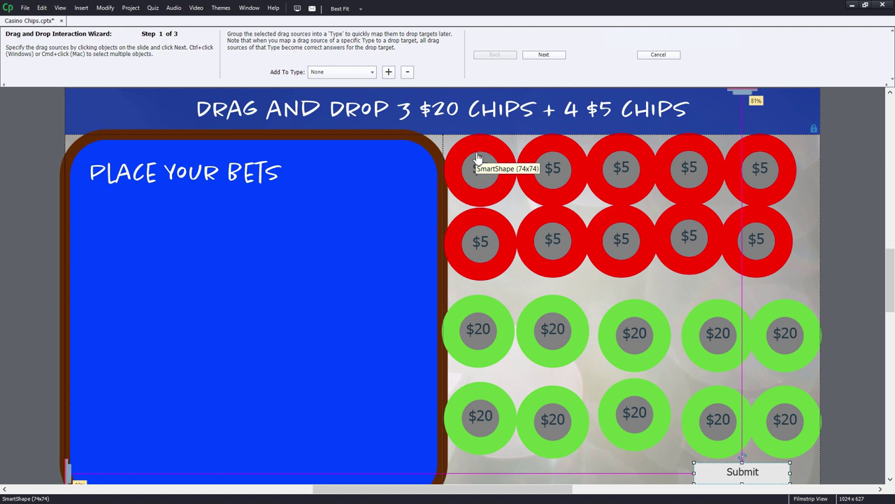
left_click(490, 169)
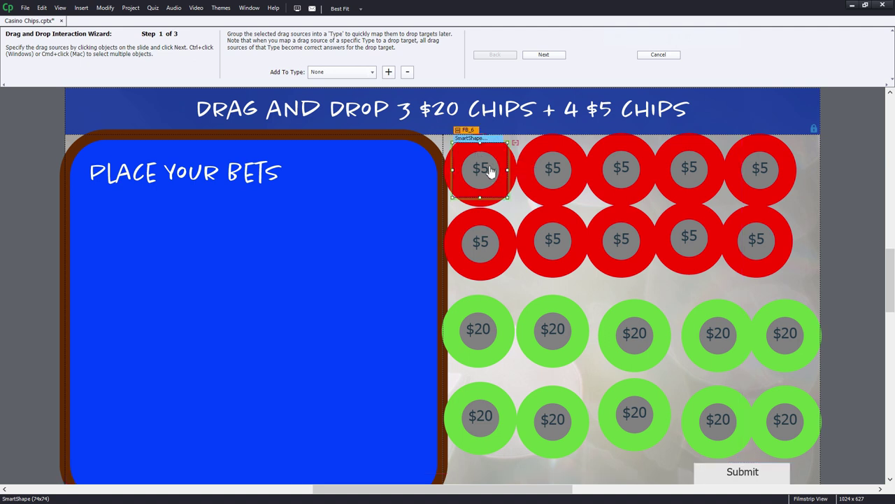
left_click(552, 170, "ctrl")
left_click(630, 173, "ctrl")
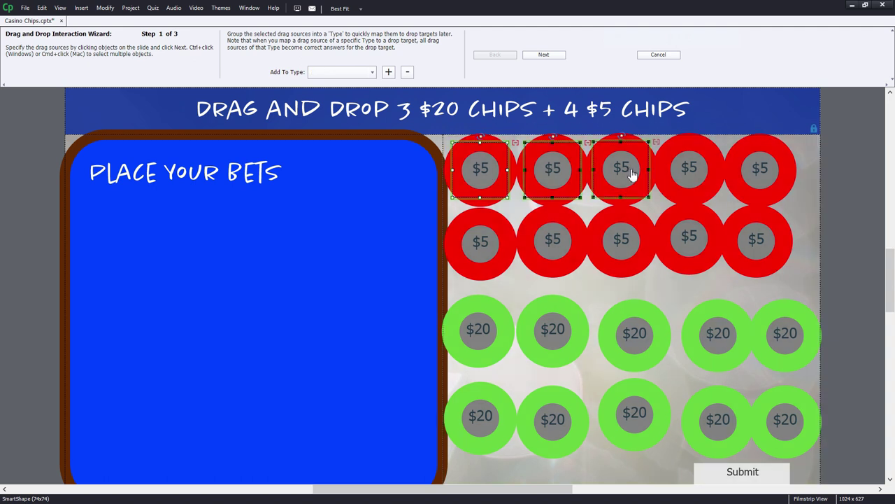
left_click(689, 170, "ctrl")
left_click(768, 167, "ctrl")
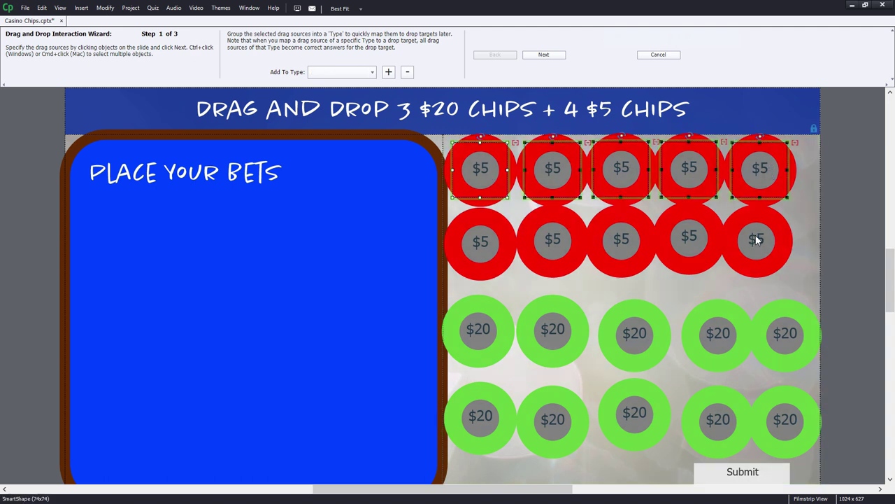
left_click(756, 240, "ctrl")
left_click(690, 236, "ctrl")
left_click(620, 245, "ctrl")
left_click(561, 242, "ctrl")
left_click(484, 244, "ctrl")
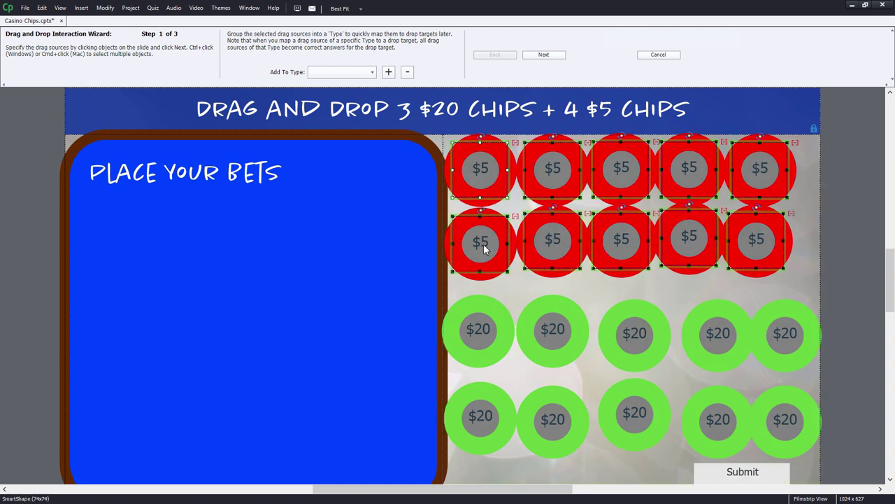
Group the selected $5 chips under a new drag source type named "$5 chips"
left_click(389, 72)
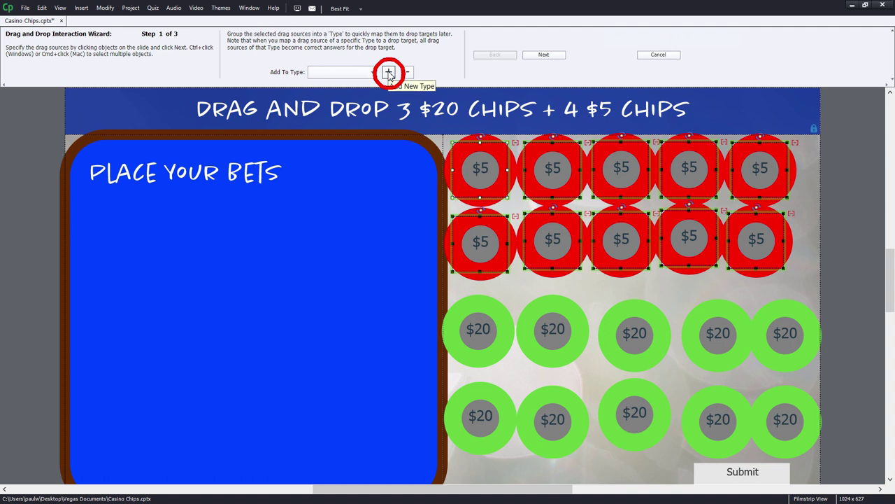
left_click(389, 72)
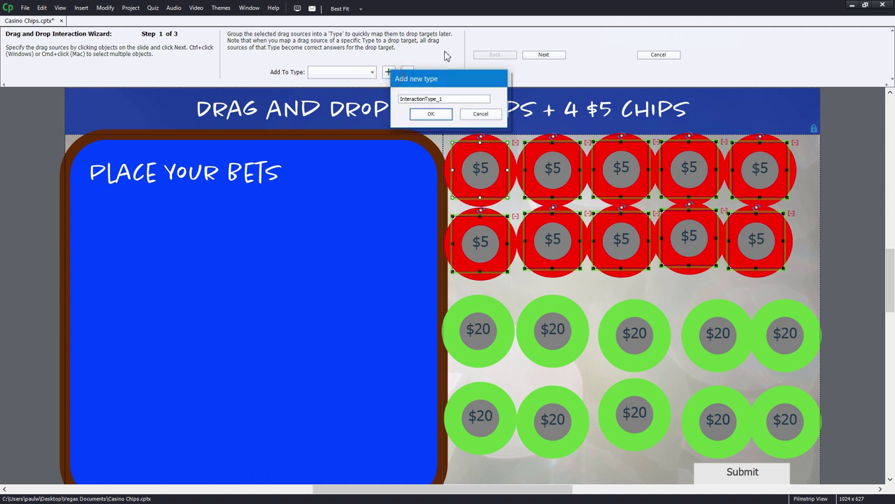
left_click_drag(440, 98, 378, 99)
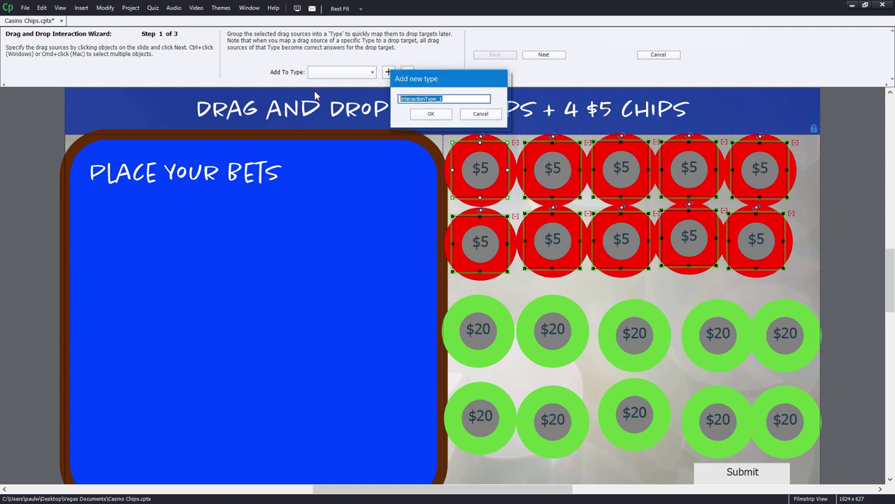
type("$5")
left_click(431, 113)
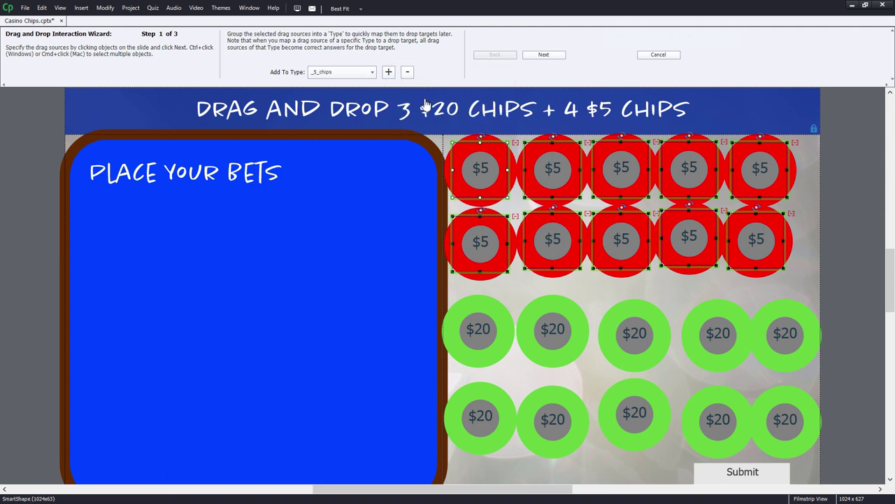
Choose all ten green $20 chips as drag sources
left_click(483, 330)
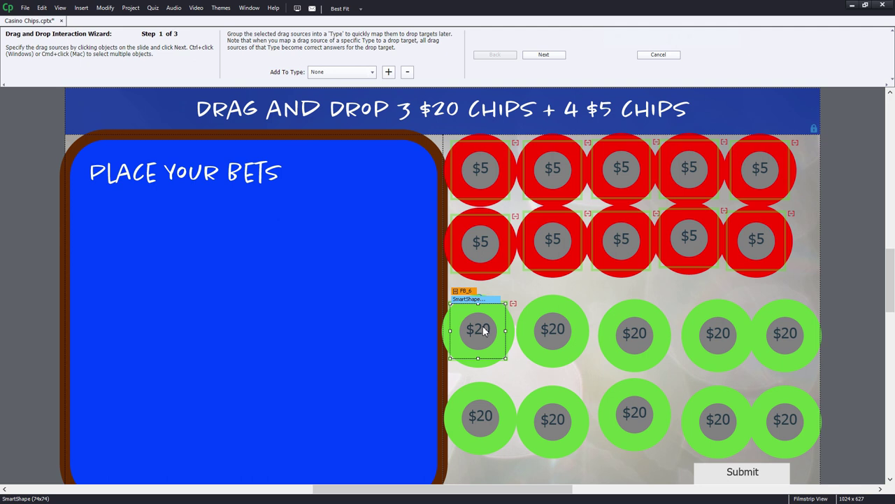
left_click(543, 340, "ctrl")
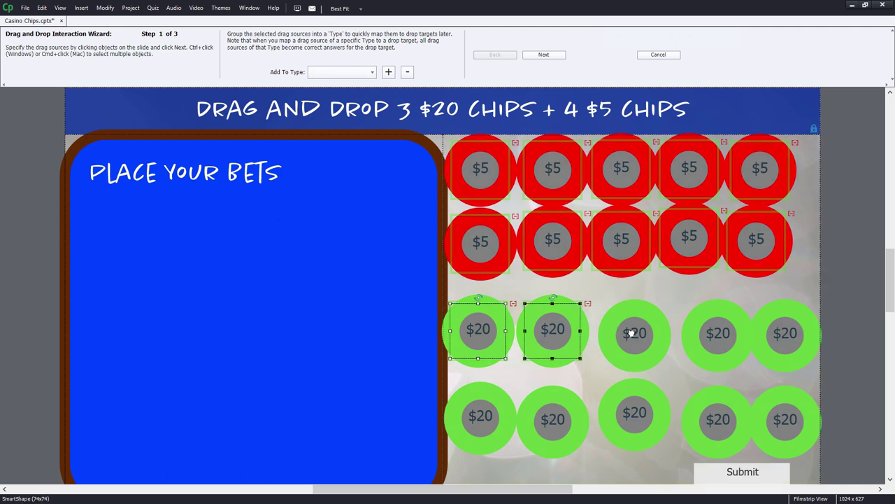
left_click(632, 336, "ctrl")
left_click(714, 341, "ctrl")
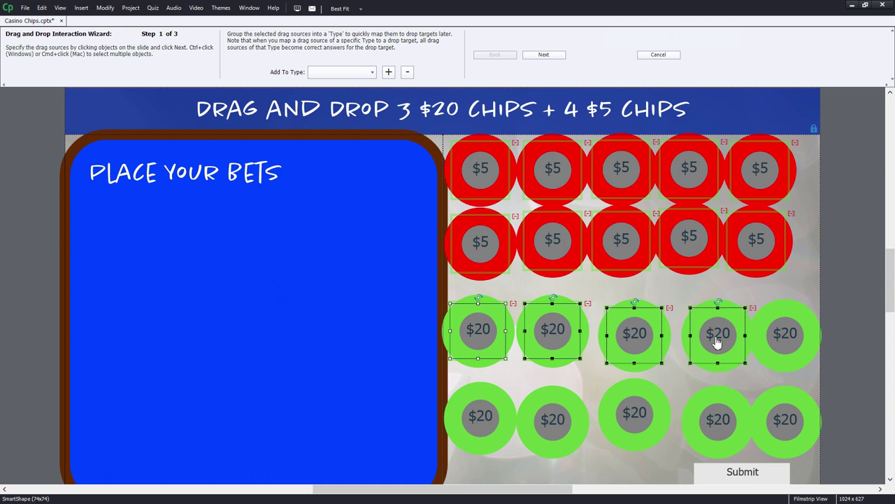
left_click(794, 338, "ctrl")
left_click(789, 429, "ctrl")
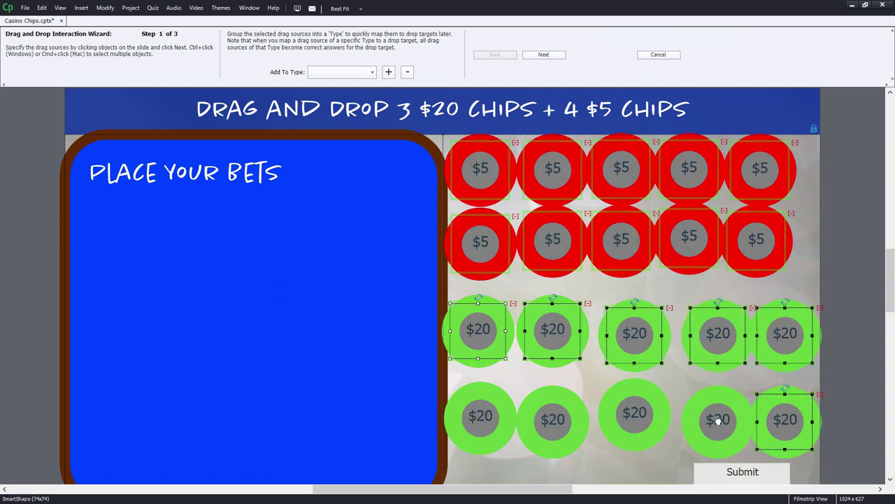
left_click(718, 420, "ctrl")
left_click(638, 416, "ctrl")
left_click(554, 420, "ctrl")
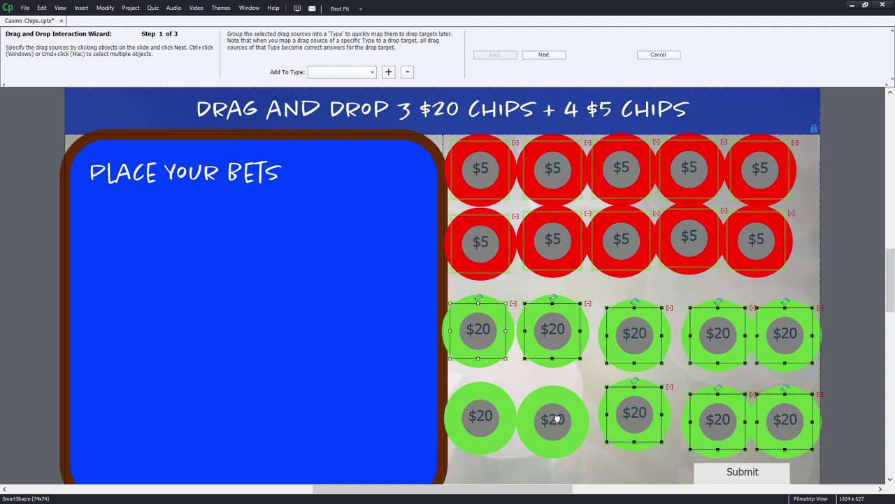
left_click(479, 420, "ctrl")
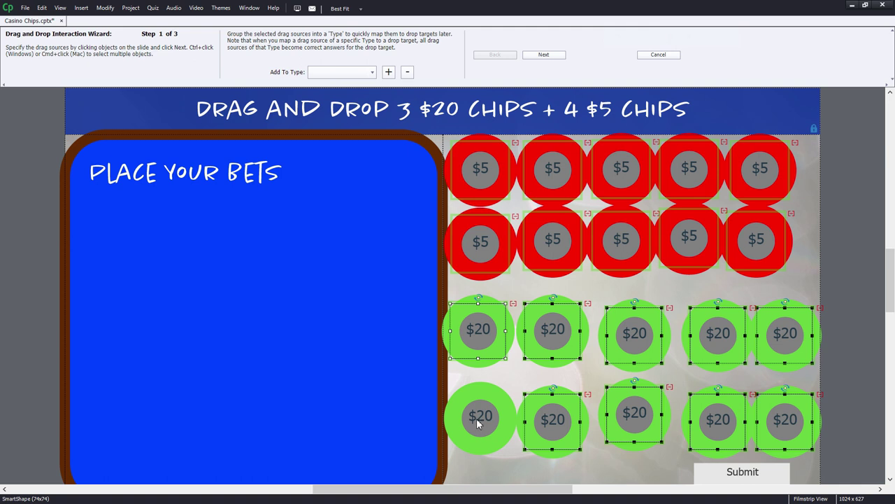
Group the selected green chips under a new drag source type named "$20 chips"
left_click(389, 72)
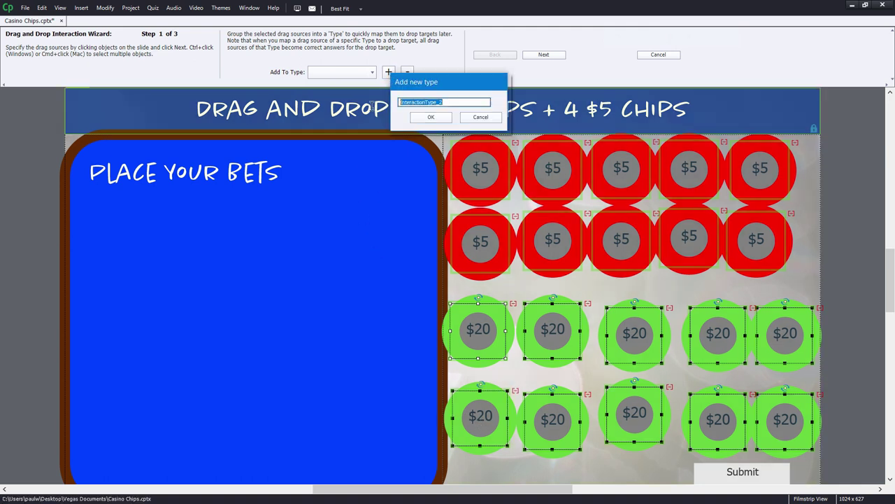
type("$20 chips")
left_click(431, 117)
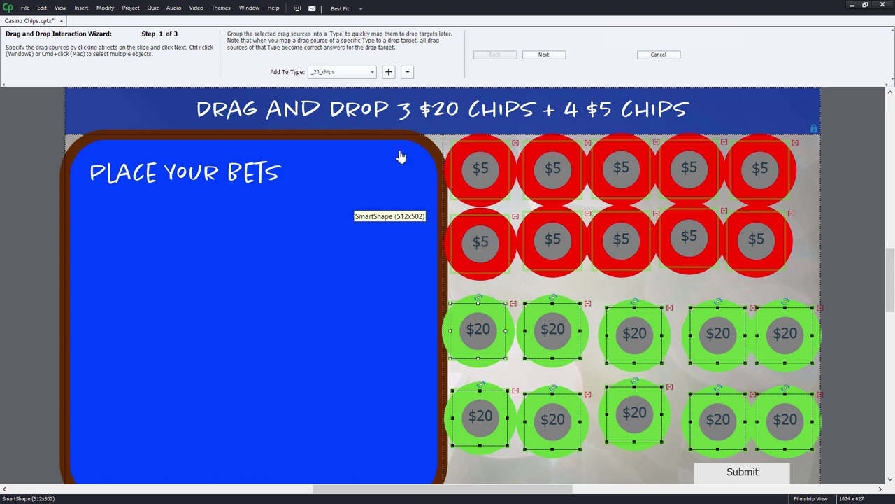
Advance to the drop target stage and specify the blue "Place your bets" shape as the drop target
left_click(545, 56)
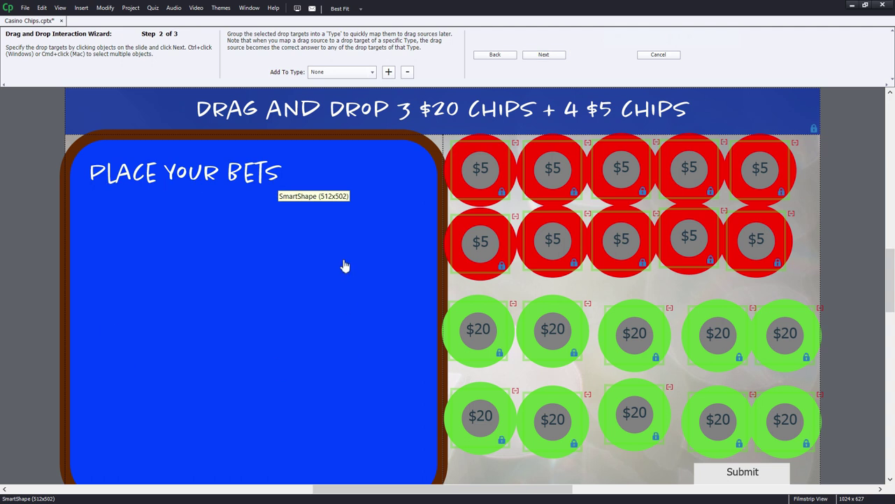
left_click(275, 324)
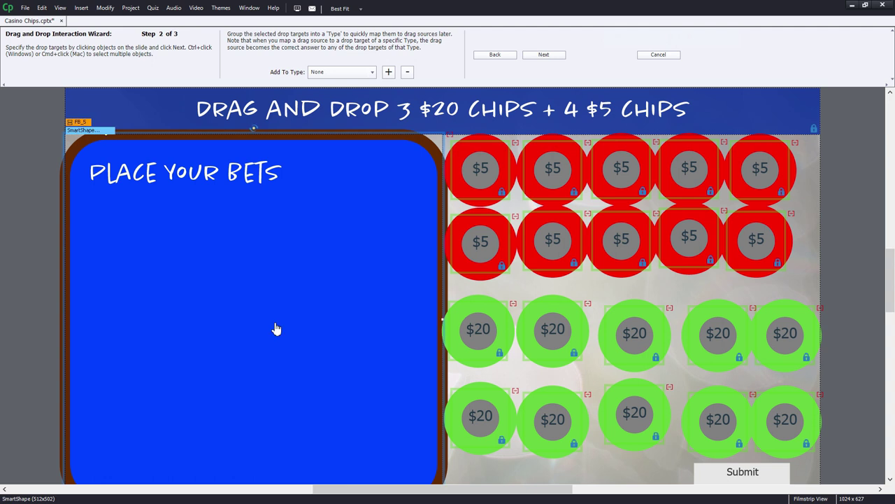
left_click(549, 56)
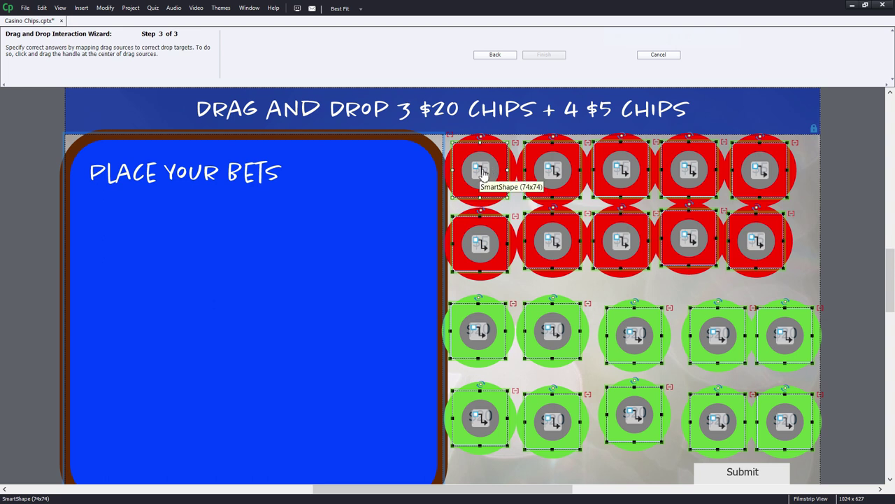
Map the $5 and $20 chips to the "Place your bets" shape as correct answers and finish the wizard
left_click_drag(483, 173, 256, 255)
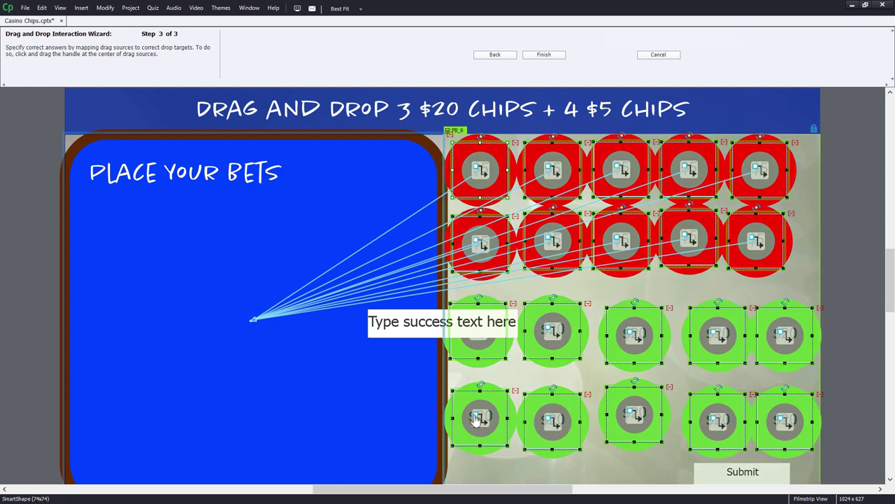
left_click_drag(479, 419, 260, 398)
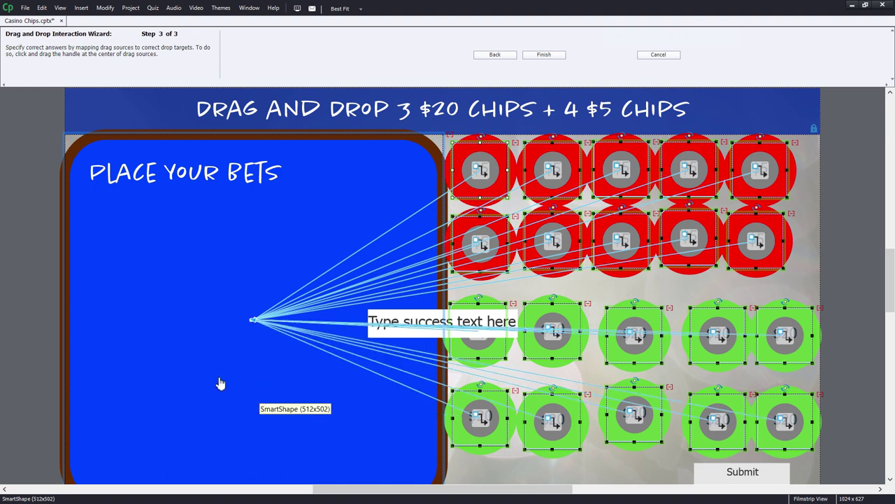
left_click(543, 55)
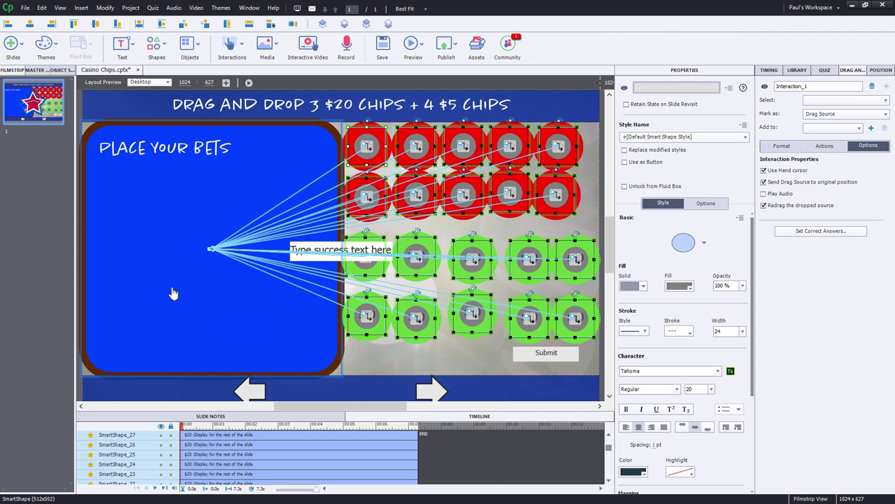
Set the drag and drop interaction's On Success action to Execute Advanced Actions
left_click(827, 146)
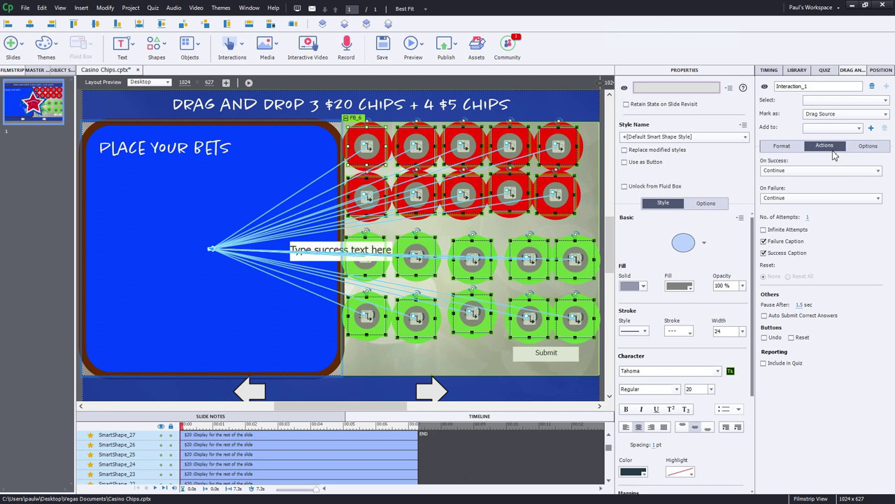
left_click(795, 173)
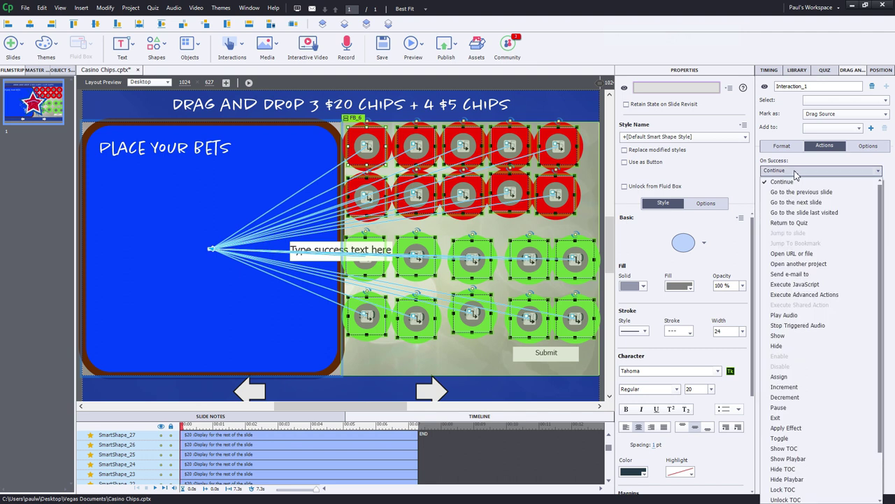
left_click(804, 294)
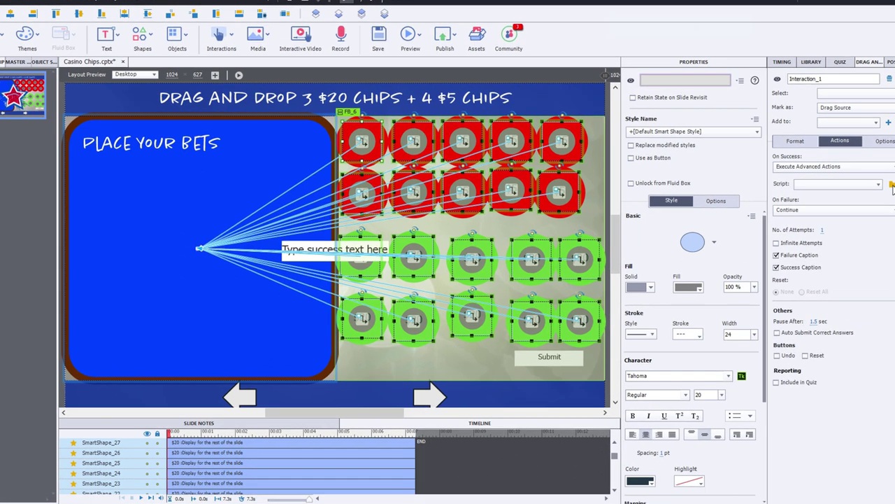
Create an advanced action named DnD_Success whose first action shows Back_Button
left_click(876, 188)
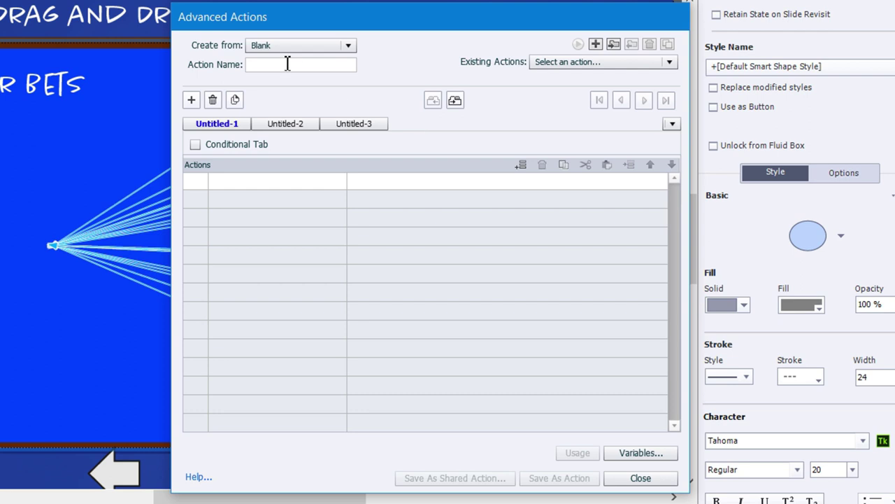
left_click(287, 64)
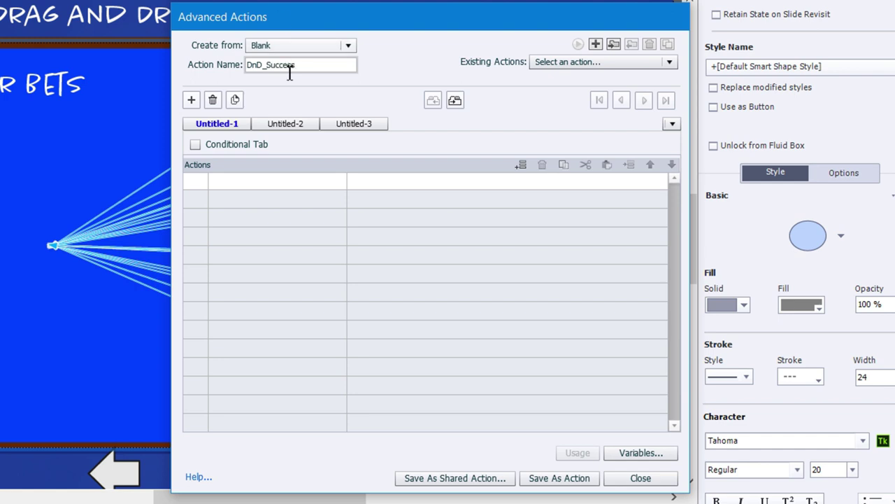
left_click(250, 183)
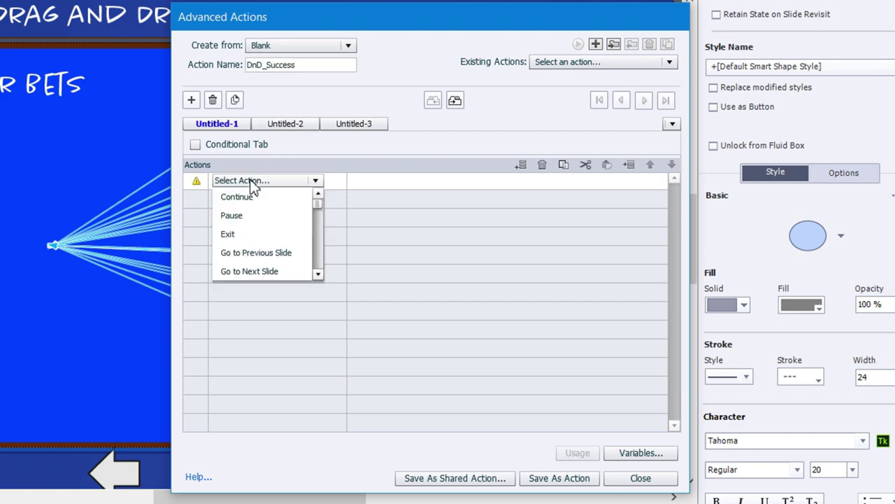
type("sh")
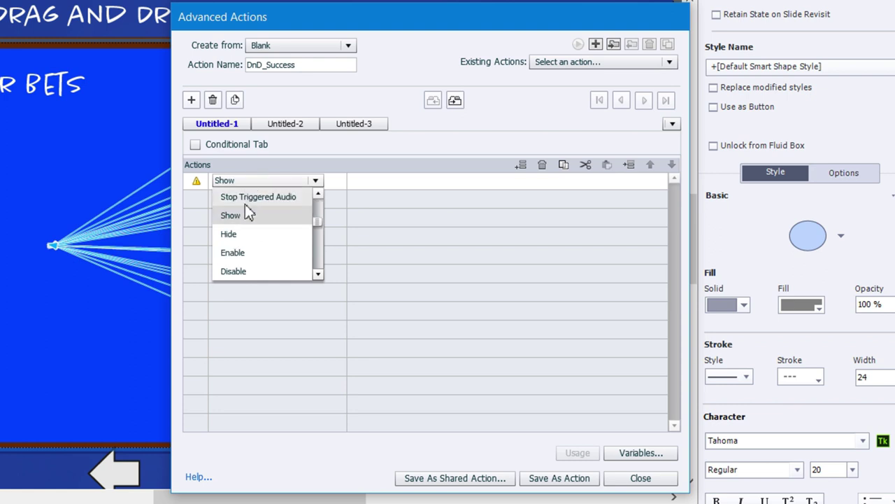
scroll(249, 220, "down", 1)
key("Return")
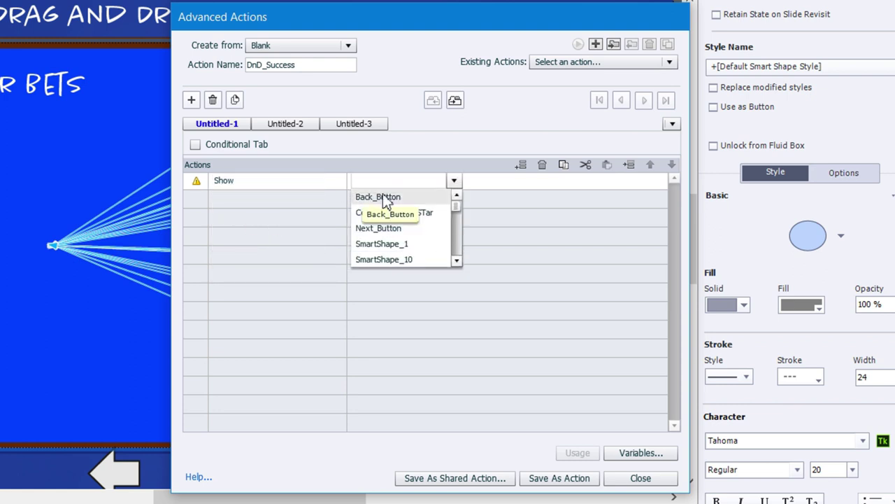
left_click(378, 196)
Add a second action to DnD_Success that shows Next_Button
left_click(231, 199)
type("show")
left_click(244, 233)
key("Return")
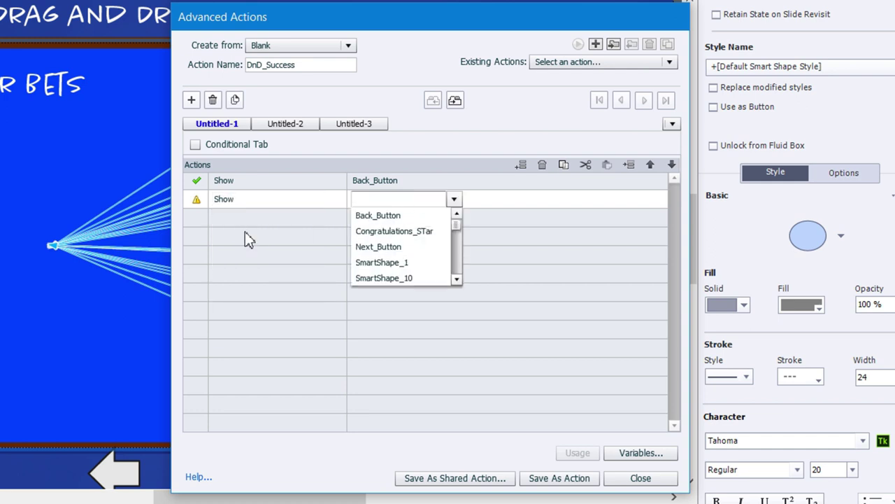
type("n")
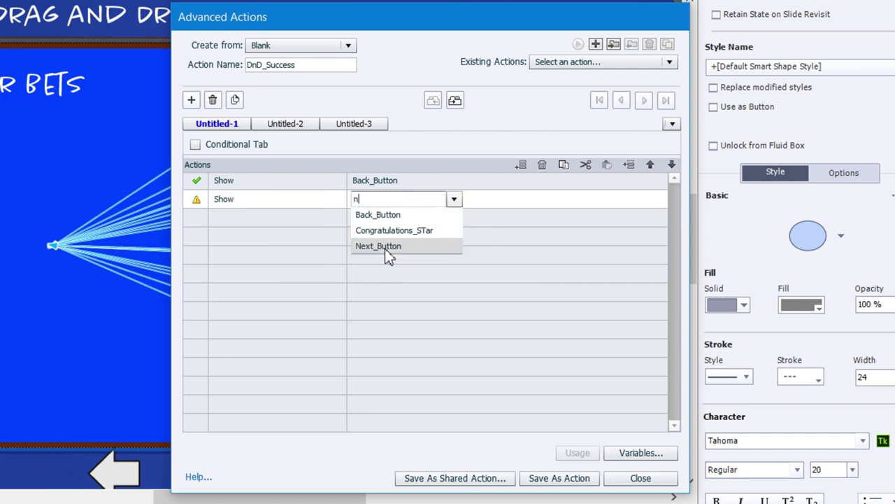
key("Return")
Add a third action to DnD_Success that shows Congratulations_STar
left_click(237, 217)
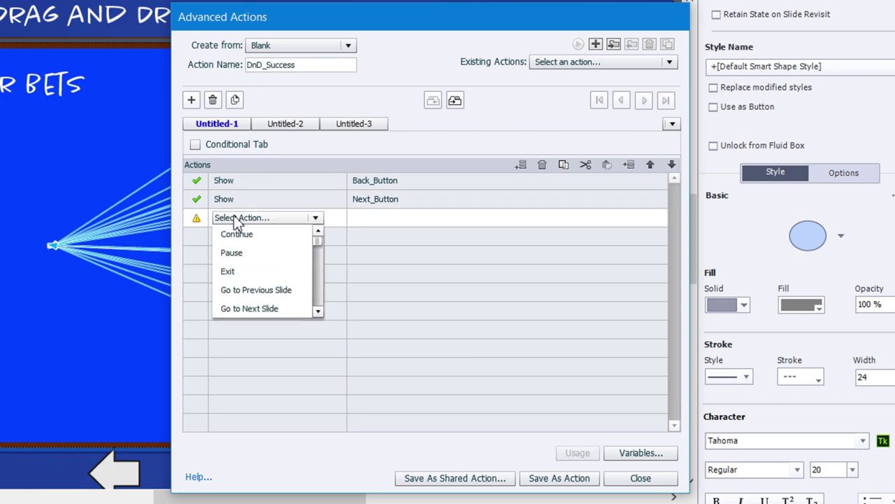
type("sh")
scroll(245, 260, "down", 1)
key("Return")
type("con")
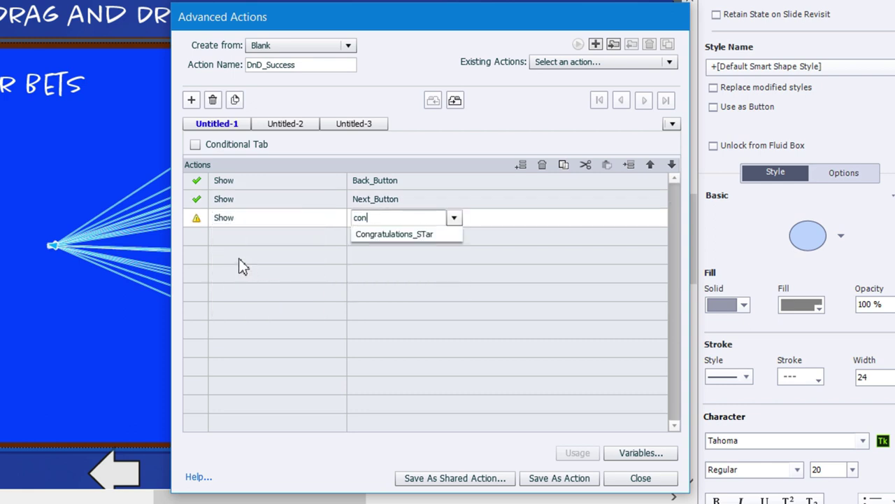
key("Return")
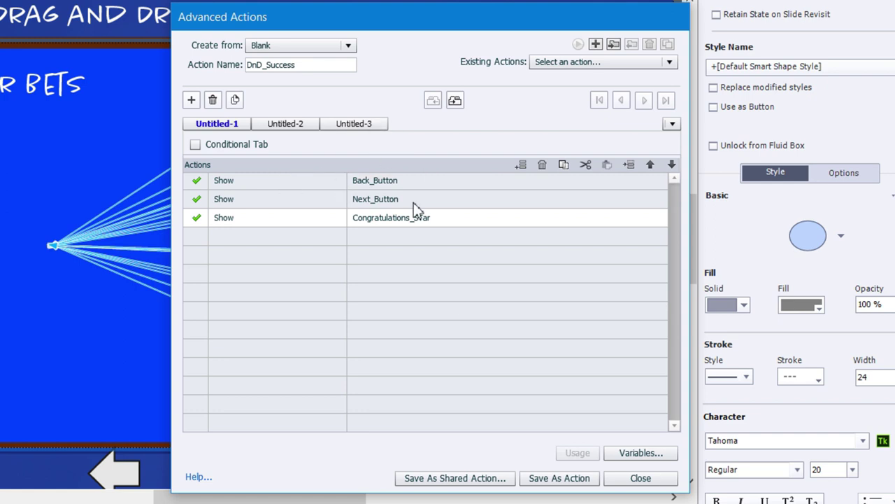
Save DnD_Success as an action and close the advanced actions editor
left_click(556, 478)
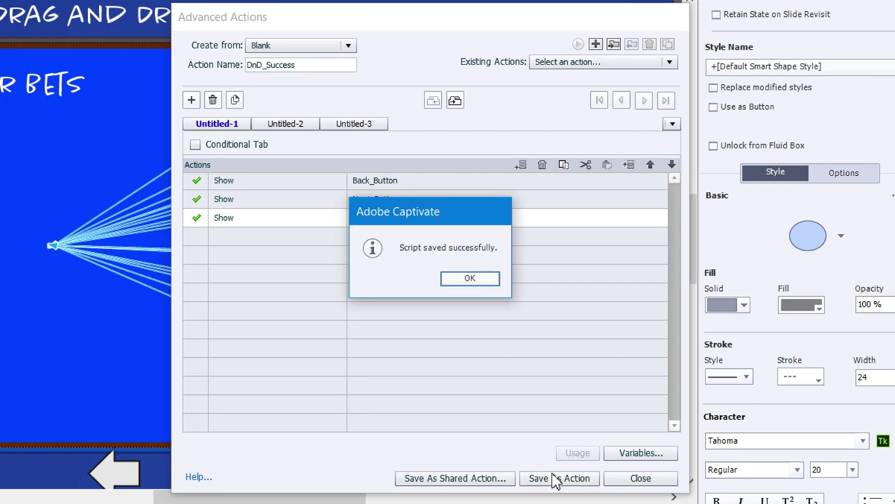
left_click(470, 279)
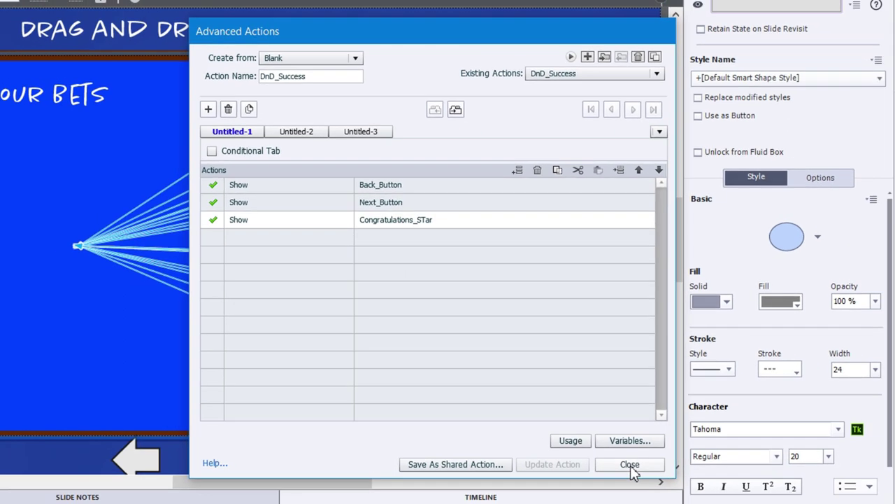
left_click(641, 478)
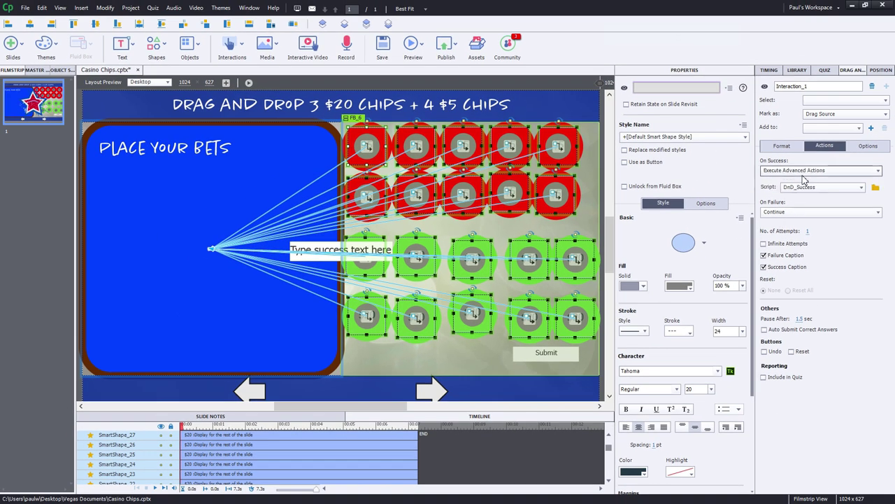
left_click(812, 170)
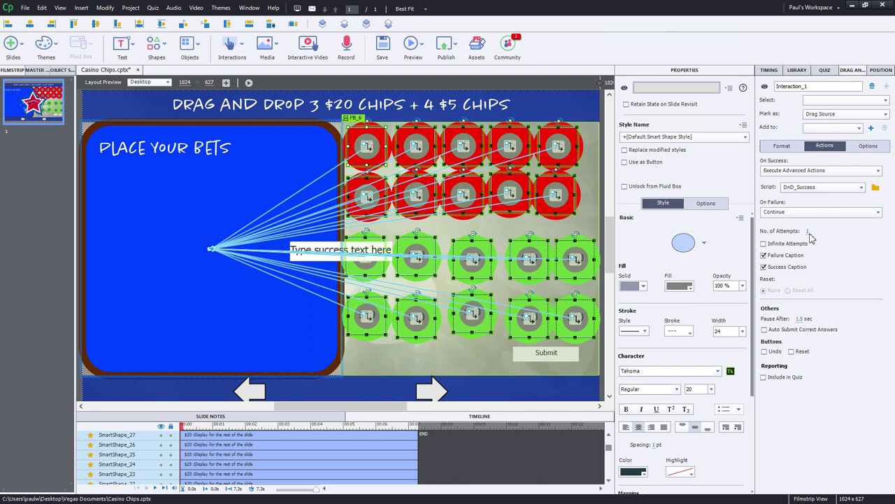
Allow infinite attempts for the drag and drop interaction and set its On Failure action to No Action
left_click(763, 244)
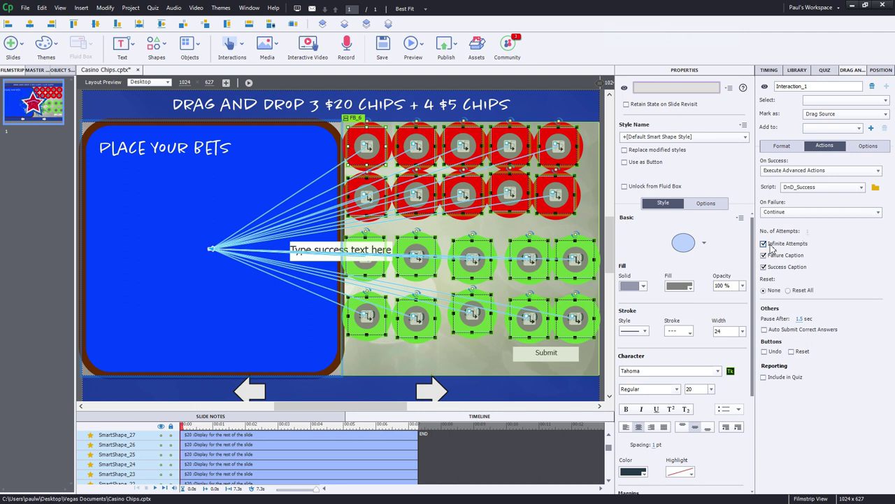
left_click(805, 212)
scroll(815, 400, "down", 3)
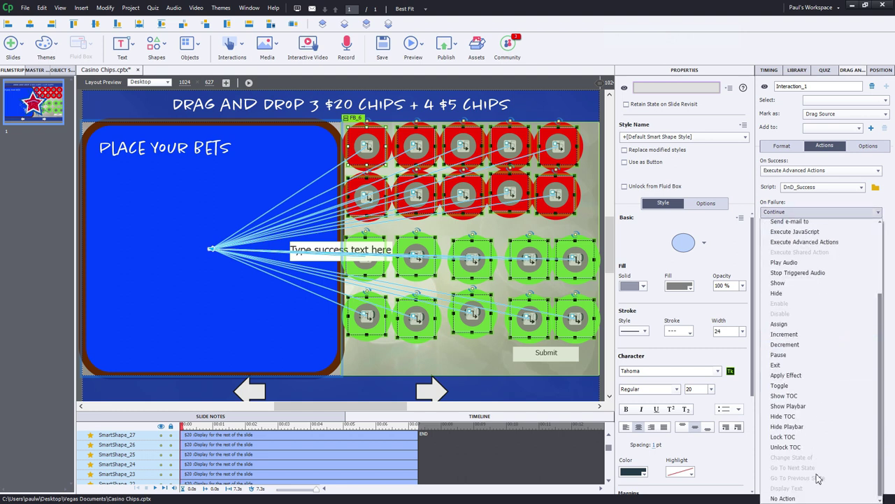
left_click(803, 496)
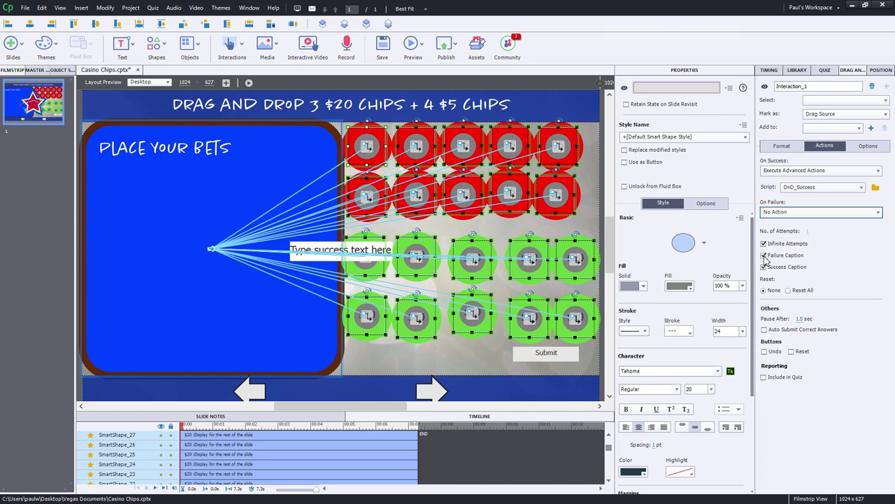
Turn off the interaction's failure and success captions and set its reset behavior to Reset All
left_click(764, 256)
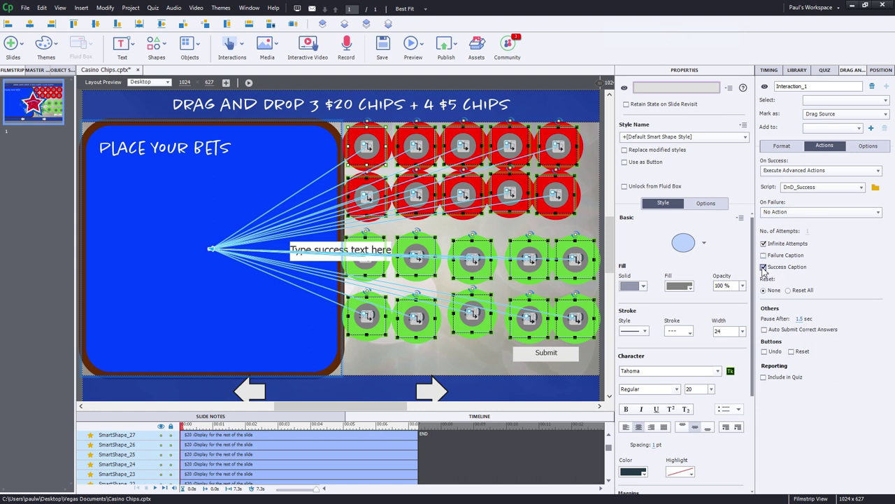
left_click(764, 267)
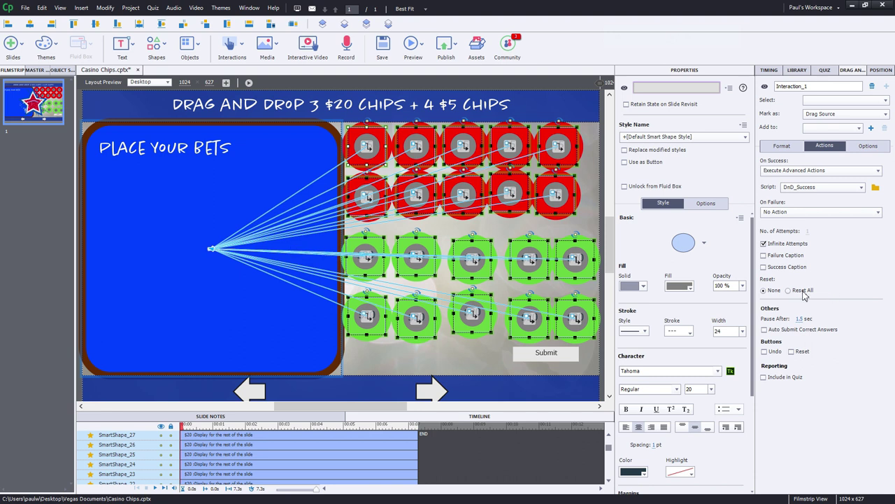
left_click(788, 290)
key("Escape")
Try the Tile snap position on the "Place your bets" drop target and settle on Absolute
left_click(784, 147)
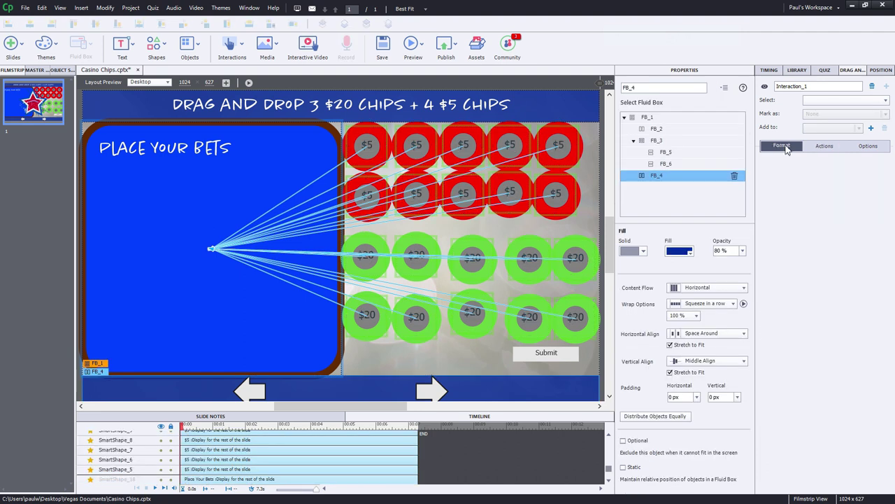
left_click(143, 205)
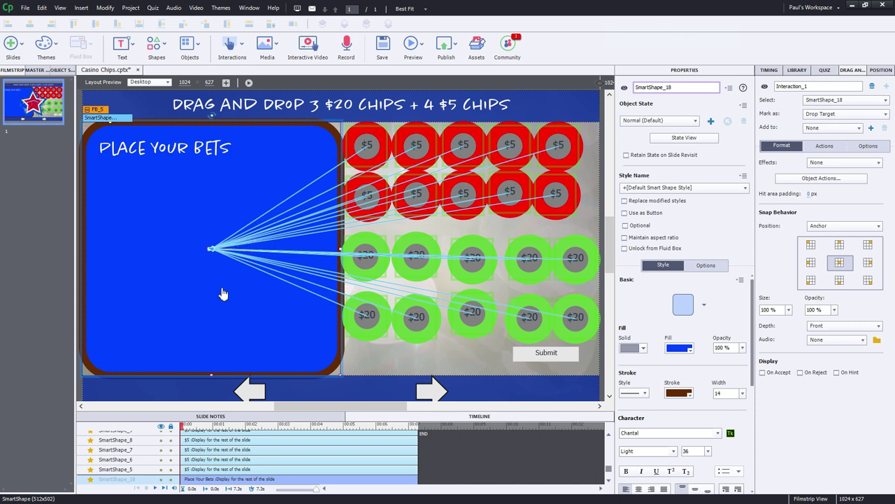
left_click(818, 227)
left_click(824, 257)
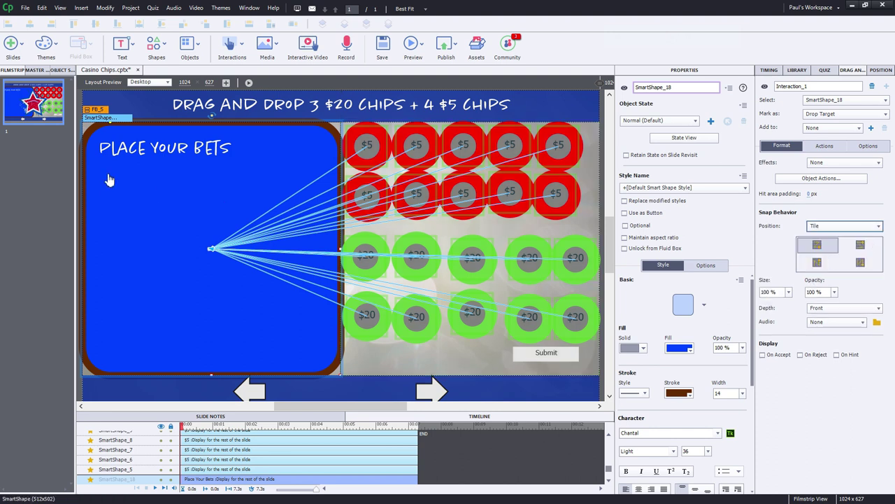
left_click(821, 247)
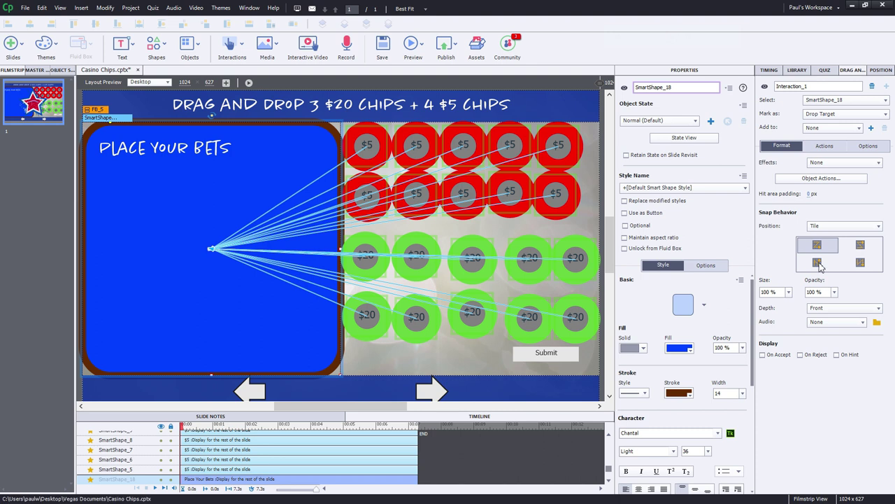
left_click(839, 228)
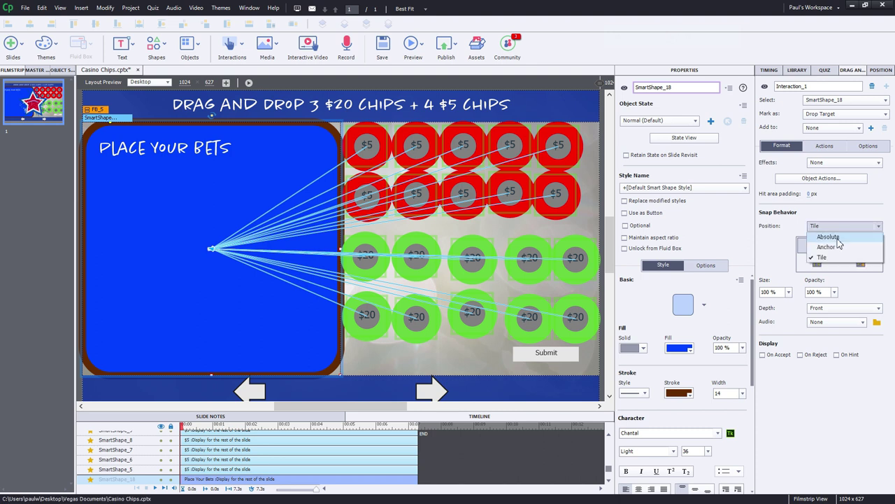
left_click(837, 238)
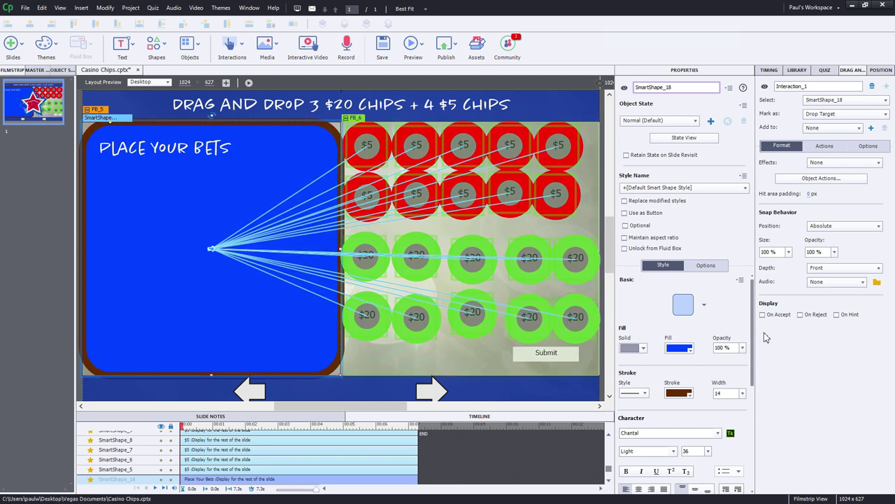
Open the interaction's correct answers and set the required count of _5_chips to 4
left_click(834, 147)
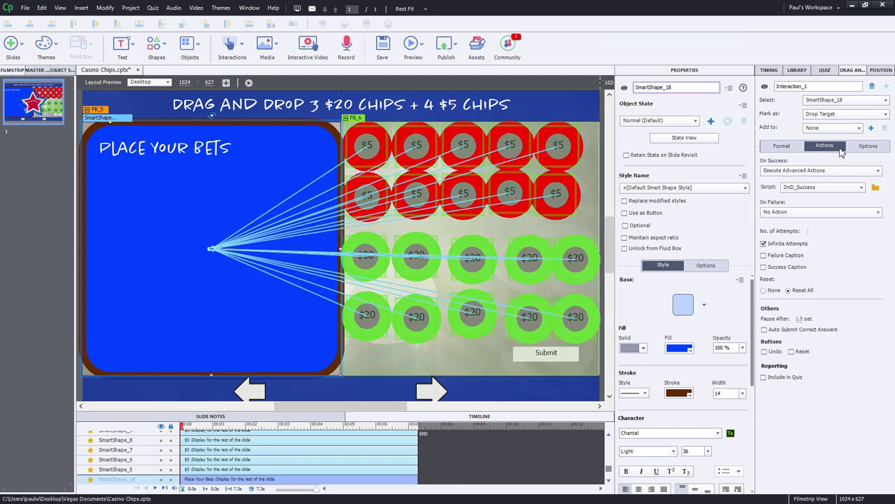
left_click(879, 147)
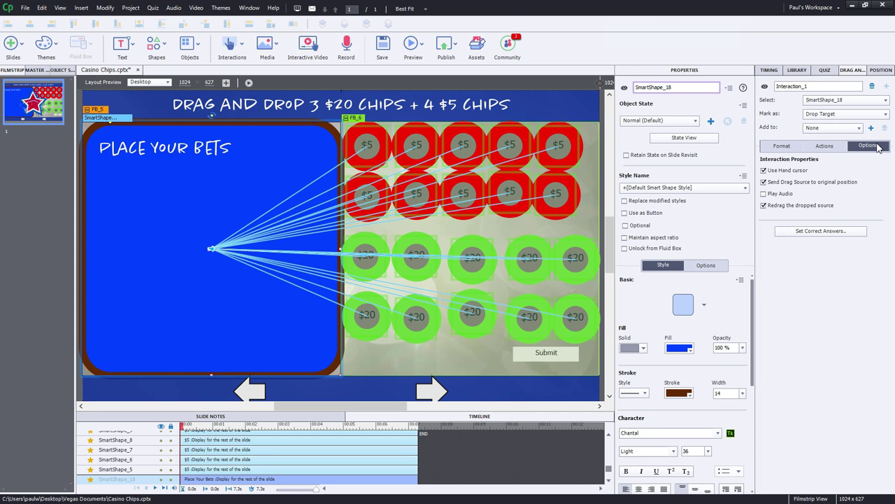
left_click(821, 231)
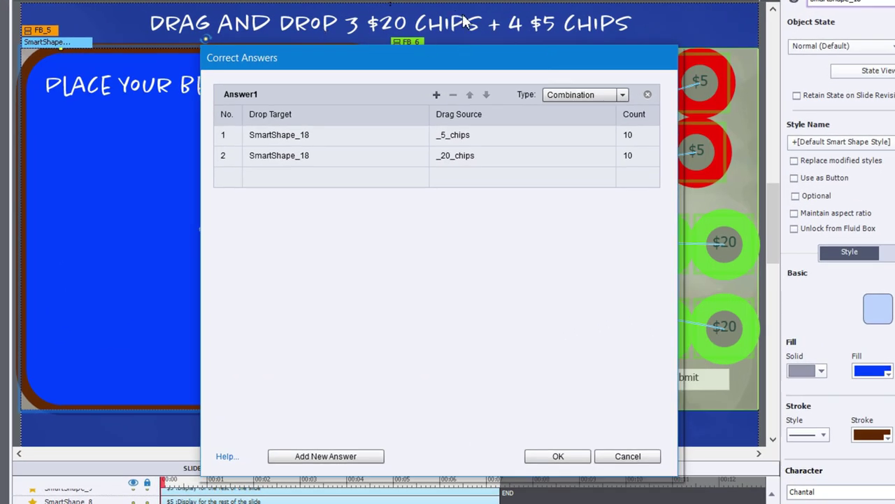
left_click(630, 136)
left_click(653, 136)
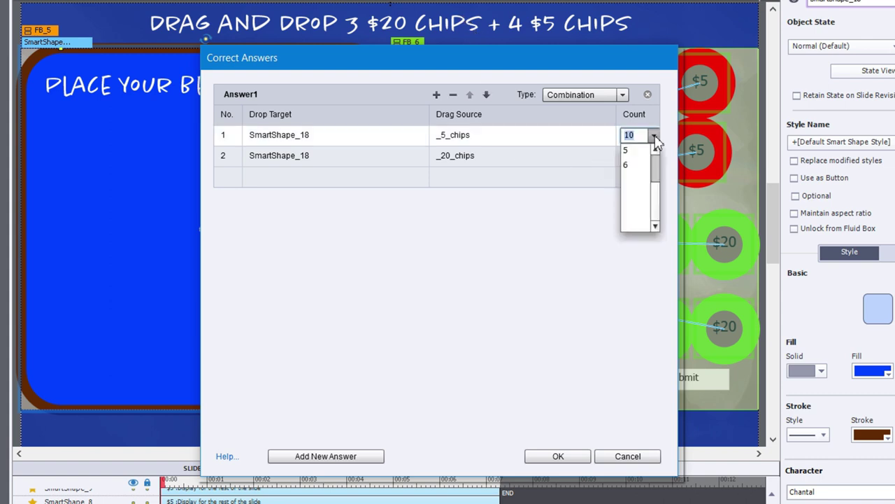
scroll(658, 168, "up", 2)
left_click(632, 196)
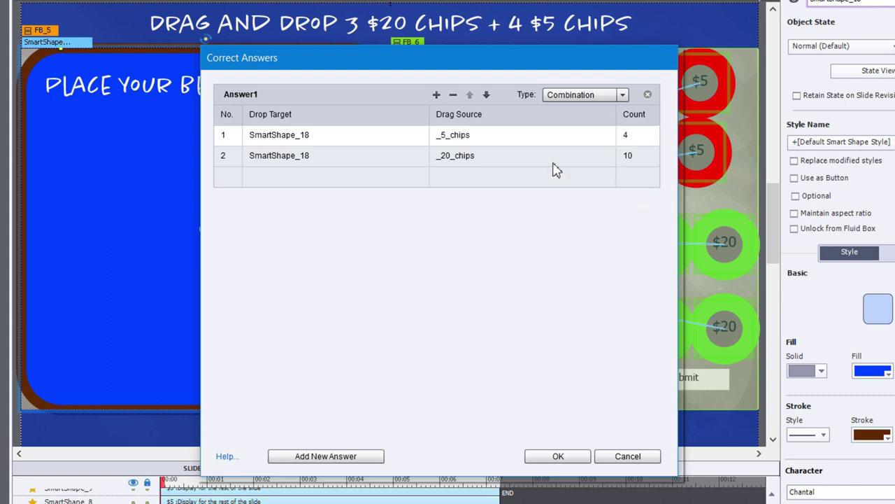
Set the required count of _20_chips to 3 and confirm the correct answers
left_click(632, 156)
left_click(655, 157)
scroll(644, 196, "up", 2)
left_click(628, 201)
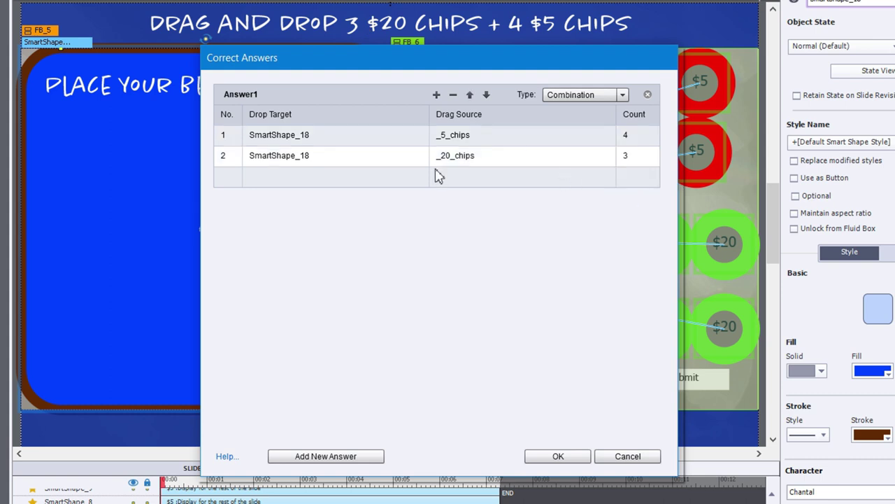
left_click(560, 458)
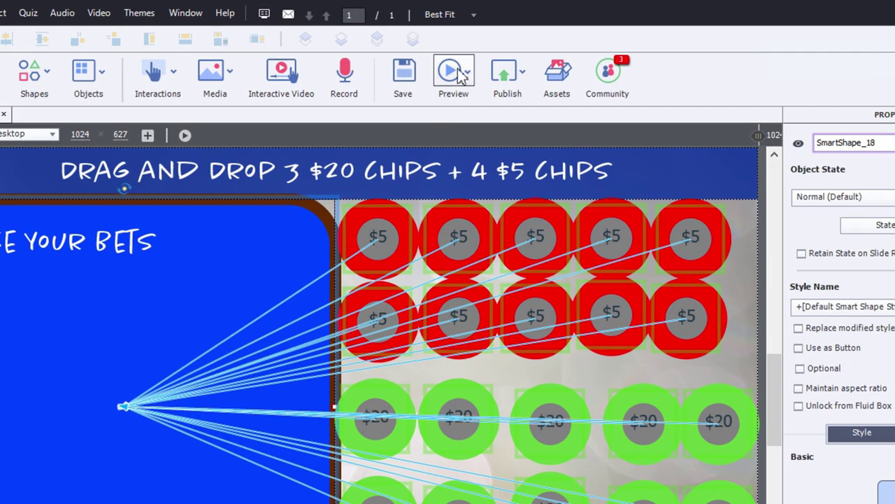
Preview the project and test a wrong bet by submitting two $5 chips and one $20 chip in the betting area
left_click(459, 76)
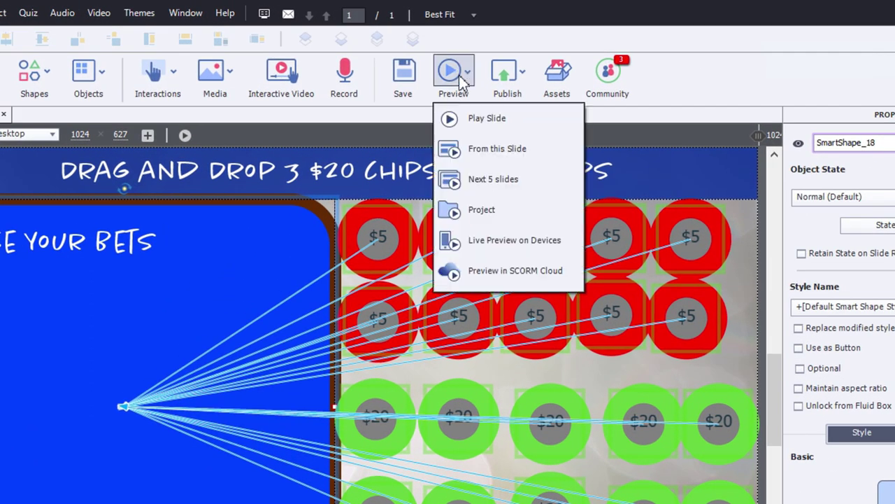
left_click(470, 211)
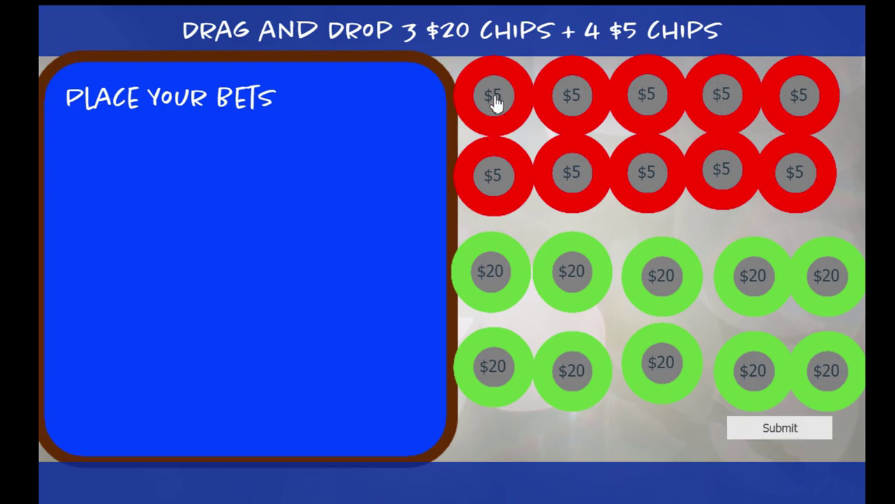
left_click_drag(493, 100, 290, 206)
left_click_drag(480, 194, 325, 170)
left_click_drag(496, 276, 254, 286)
left_click_drag(297, 209, 161, 207)
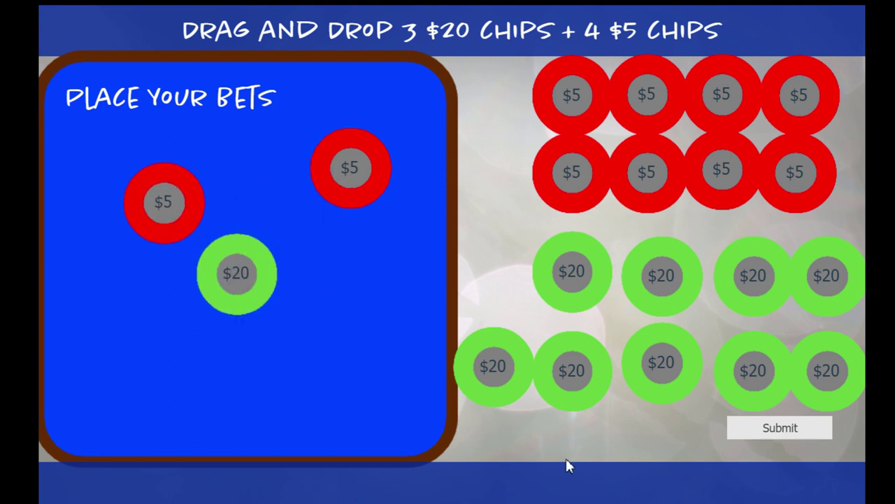
left_click(800, 429)
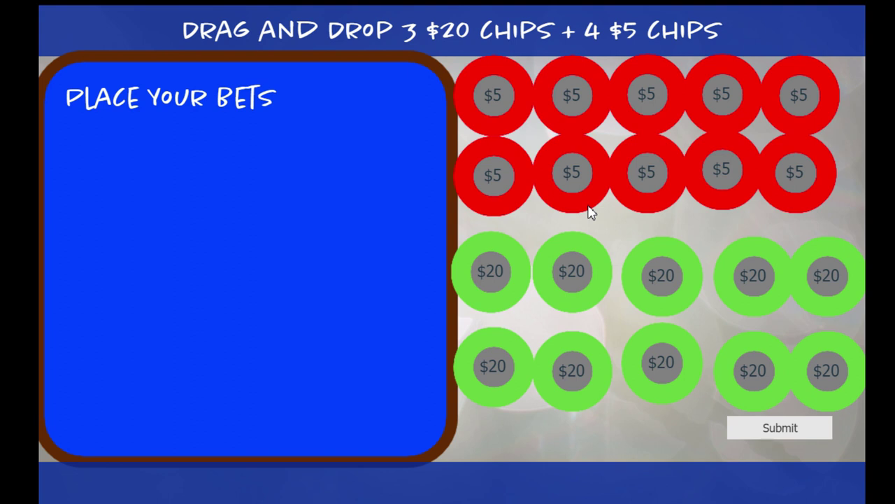
Test the correct bet by placing three $20 chips and four $5 chips in the betting area and submitting it
left_click_drag(830, 280, 288, 210)
left_click_drag(817, 396, 162, 362)
left_click_drag(506, 303, 144, 198)
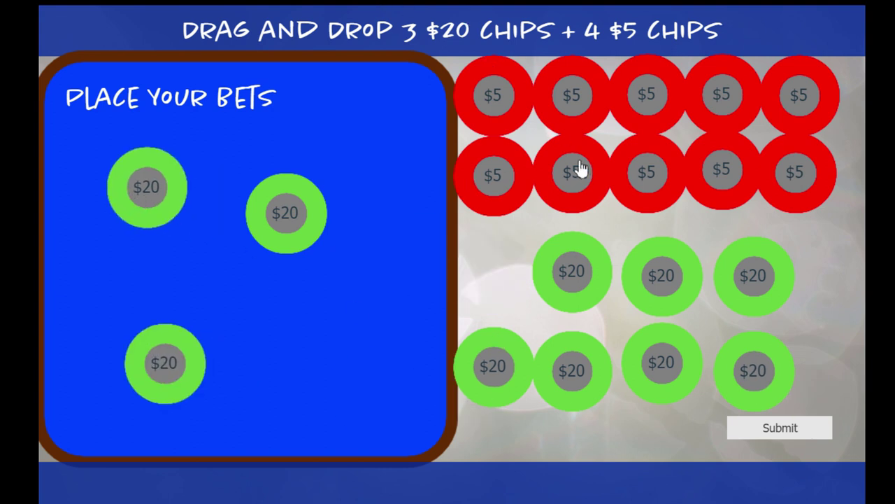
left_click_drag(659, 168, 411, 260)
left_click_drag(591, 172, 224, 239)
left_click_drag(505, 184, 206, 319)
left_click_drag(733, 190, 248, 357)
left_click(785, 425)
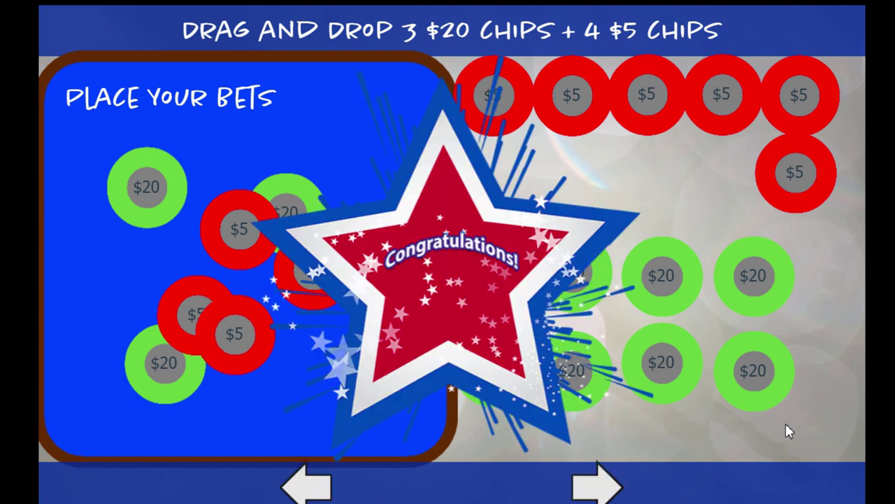